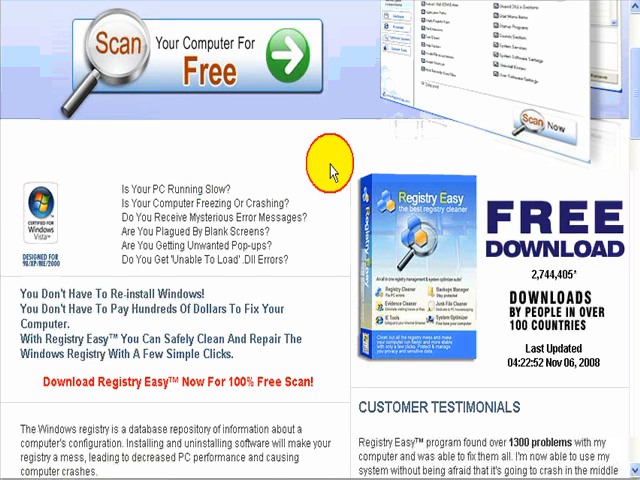
pyautogui.scroll(-1, 333, 172)
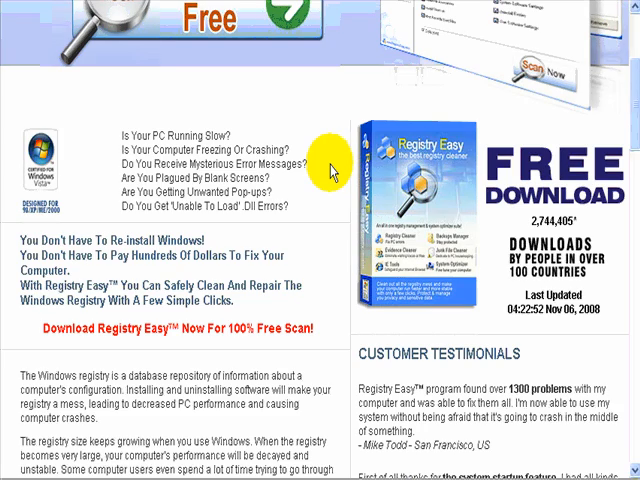
pyautogui.scroll(-2, 333, 172)
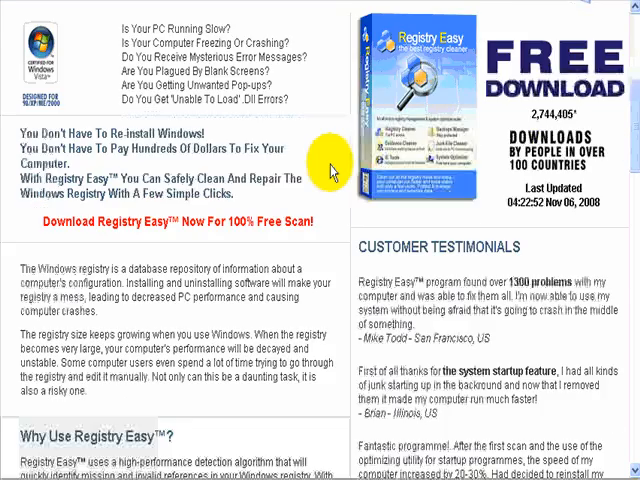
pyautogui.scroll(-8, 333, 172)
pyautogui.scroll(-6, 333, 172)
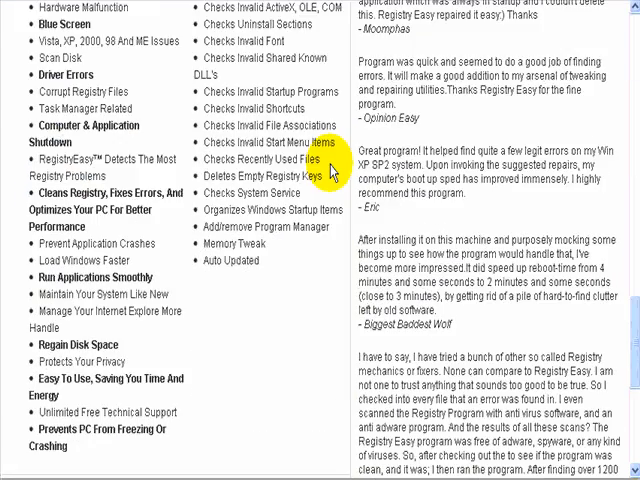
pyautogui.scroll(-6, 333, 172)
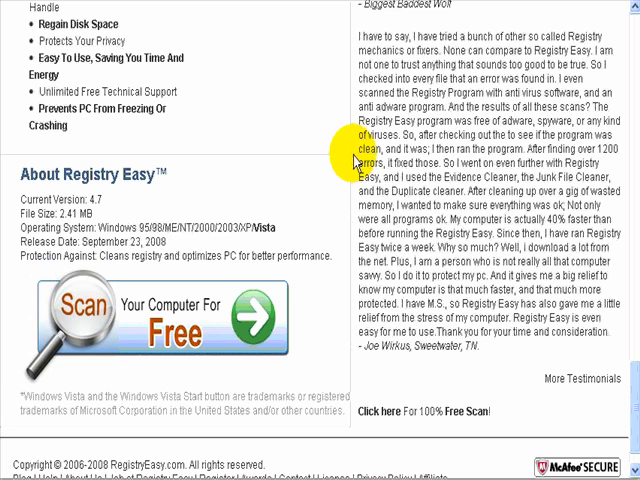
pyautogui.scroll(1, 356, 162)
pyautogui.scroll(3, 356, 162)
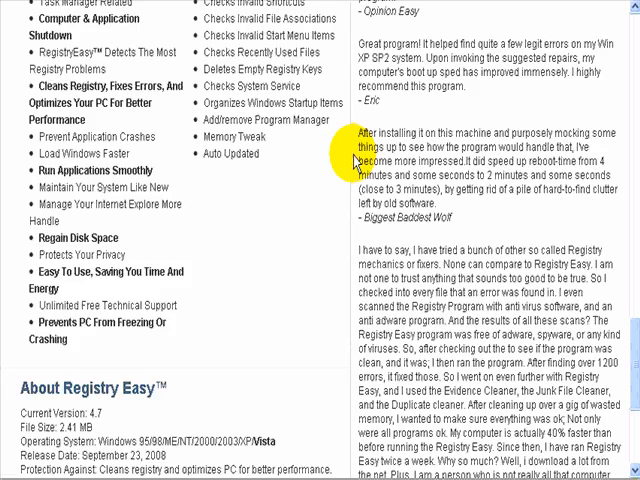
pyautogui.scroll(2, 356, 162)
pyautogui.scroll(6, 356, 162)
pyautogui.scroll(2, 356, 162)
pyautogui.scroll(3, 356, 162)
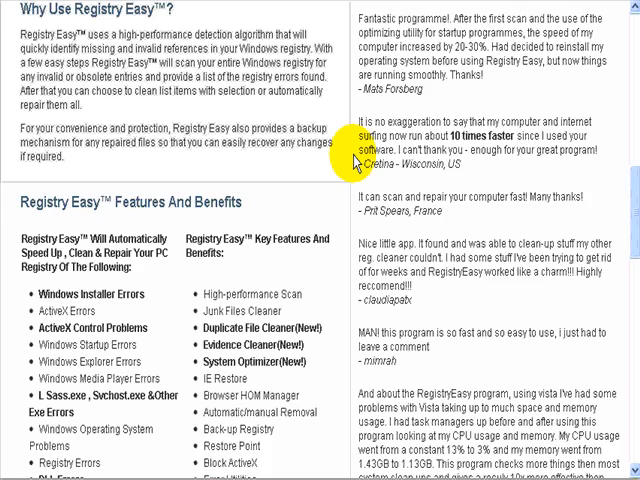
pyautogui.scroll(10, 356, 162)
pyautogui.scroll(4, 356, 162)
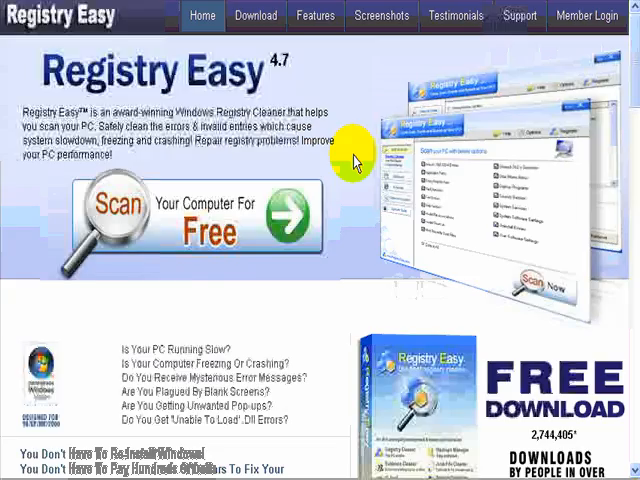
# Step: Navigate to the Screenshots page showing Registry Easy's interface images
pyautogui.click(377, 16)
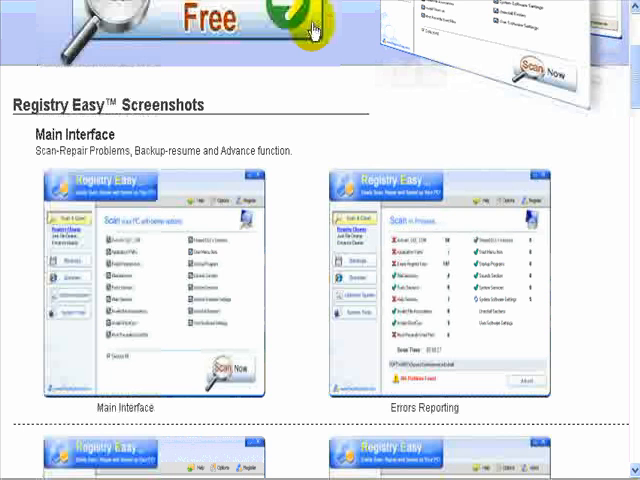
pyautogui.scroll(1, 312, 30)
pyautogui.scroll(-1, 312, 30)
pyautogui.scroll(-3, 308, 140)
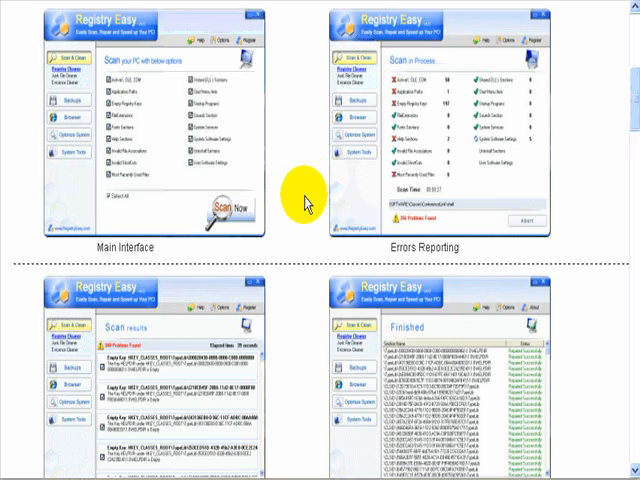
pyautogui.scroll(-2, 304, 203)
pyautogui.scroll(-6, 307, 204)
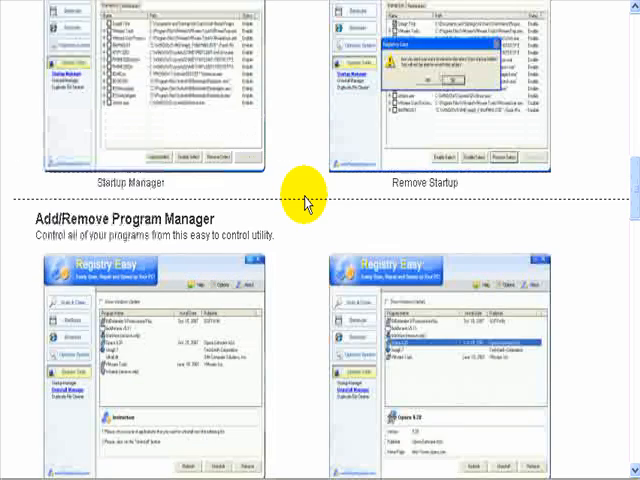
pyautogui.scroll(-3, 307, 204)
pyautogui.scroll(-3, 307, 204)
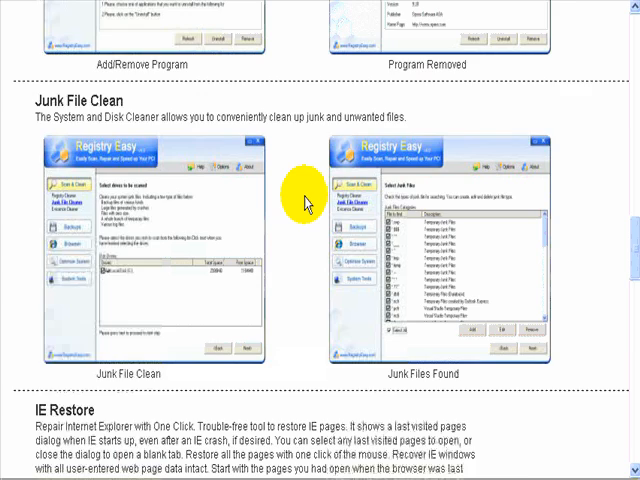
pyautogui.scroll(-6, 307, 204)
pyautogui.scroll(4, 307, 204)
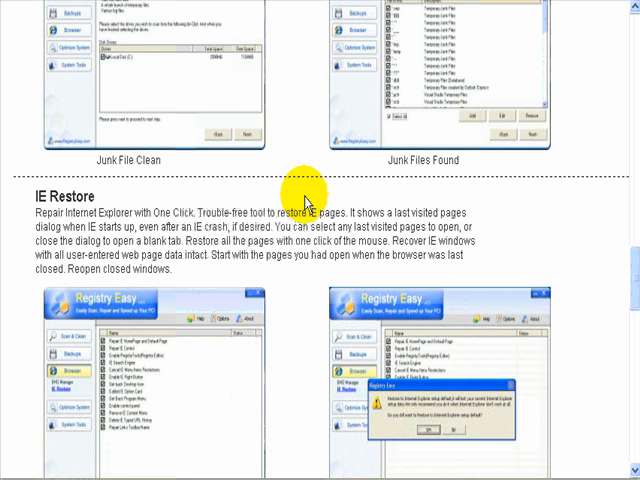
pyautogui.scroll(3, 307, 204)
pyautogui.scroll(4, 307, 204)
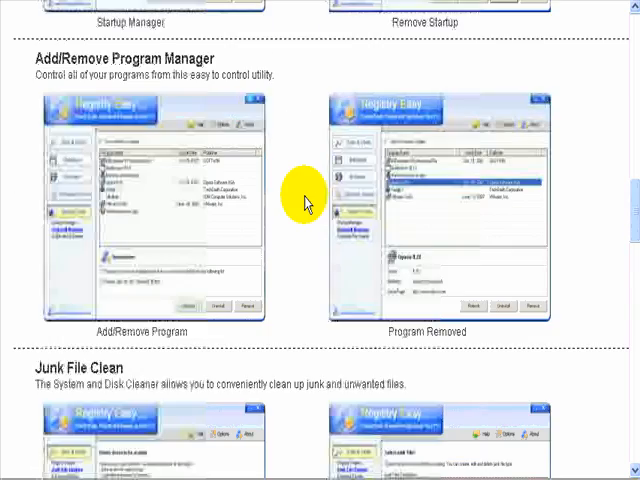
pyautogui.scroll(5, 307, 204)
pyautogui.scroll(1, 307, 204)
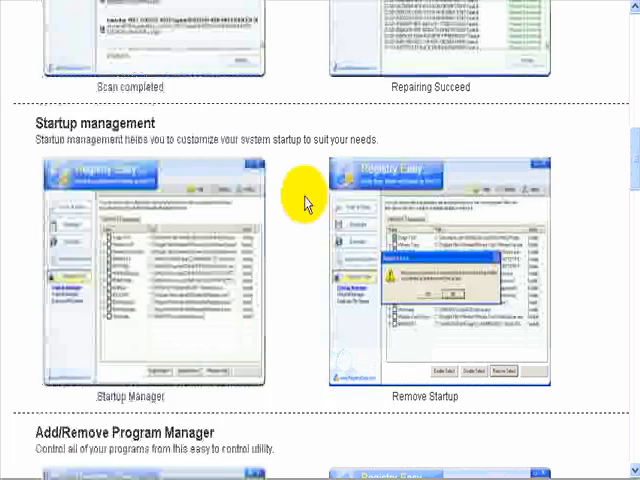
pyautogui.scroll(2, 307, 204)
pyautogui.scroll(2, 307, 204)
pyautogui.scroll(3, 307, 204)
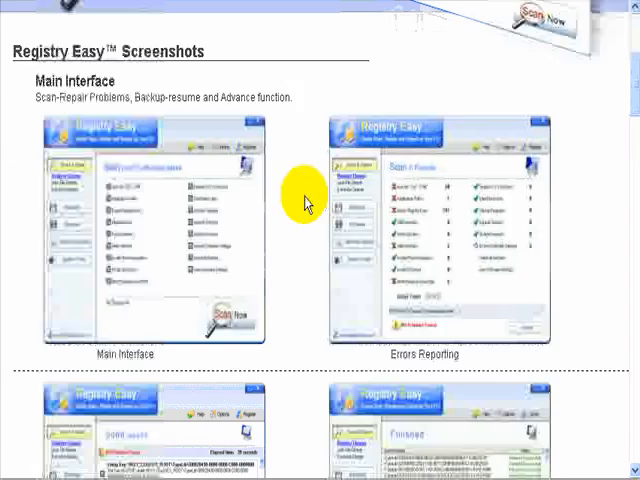
pyautogui.scroll(1, 307, 204)
pyautogui.scroll(1, 307, 204)
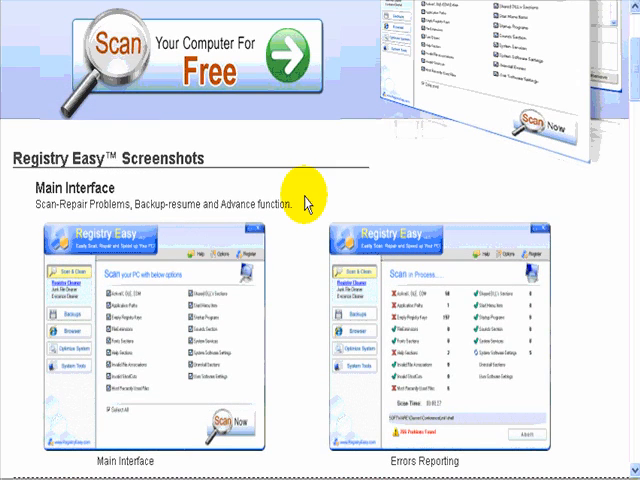